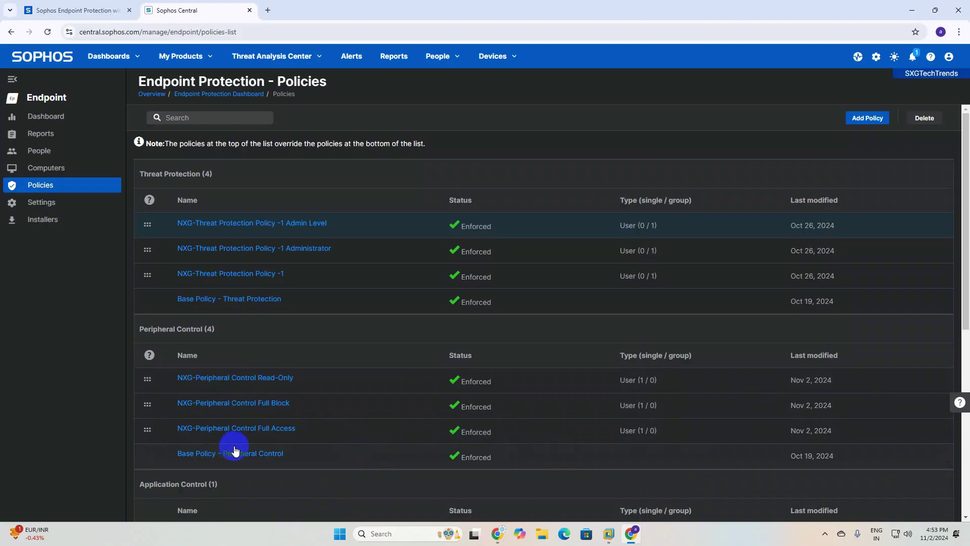
Step: Open the People Groups page listing the three Threat Protection groups
click(51, 156)
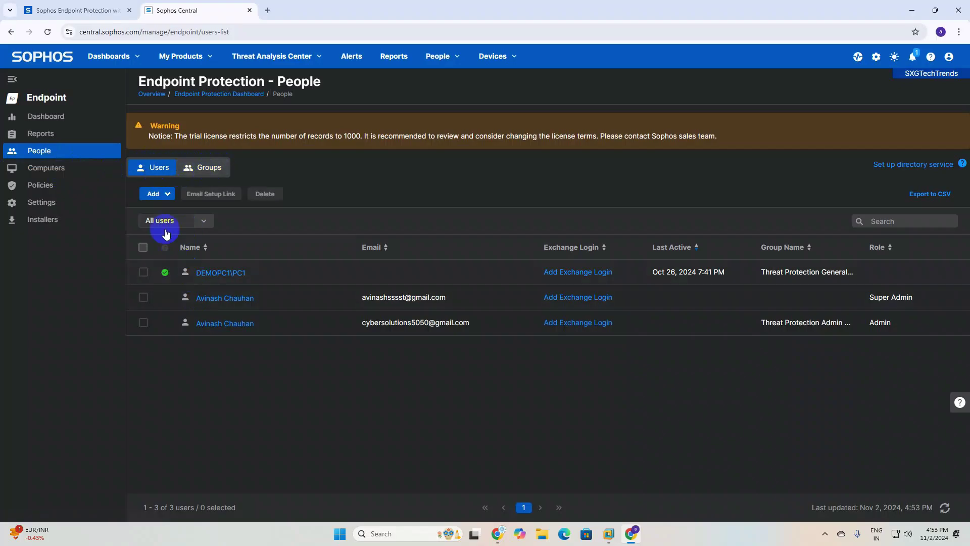
click(150, 170)
click(201, 168)
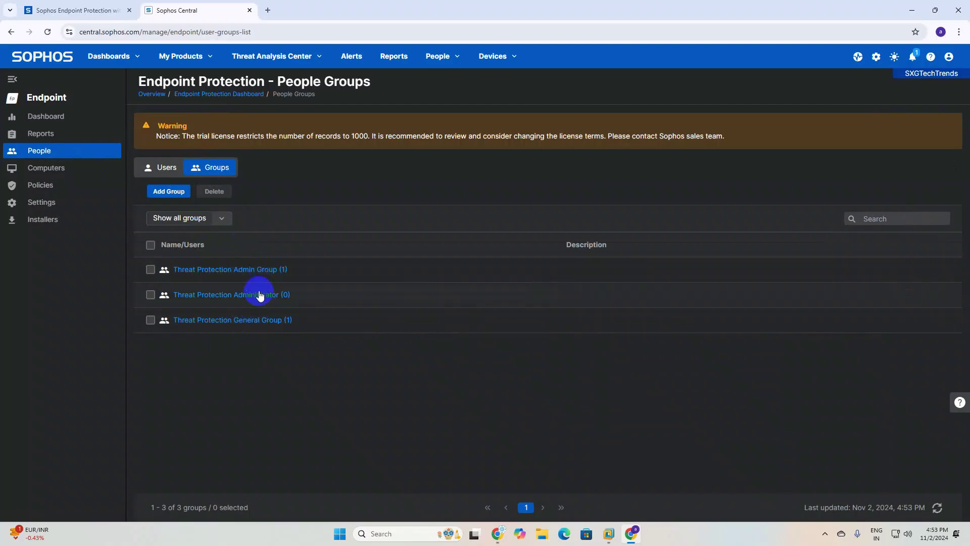
Step: Change 'Threat Protection Admin Group' to 'Admin Group', save, and go back to Groups
click(257, 273)
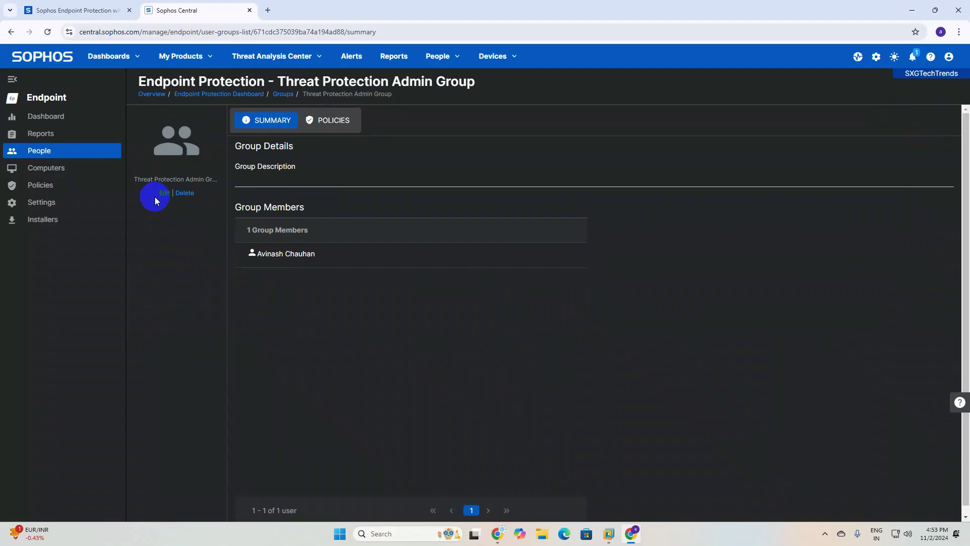
click(164, 194)
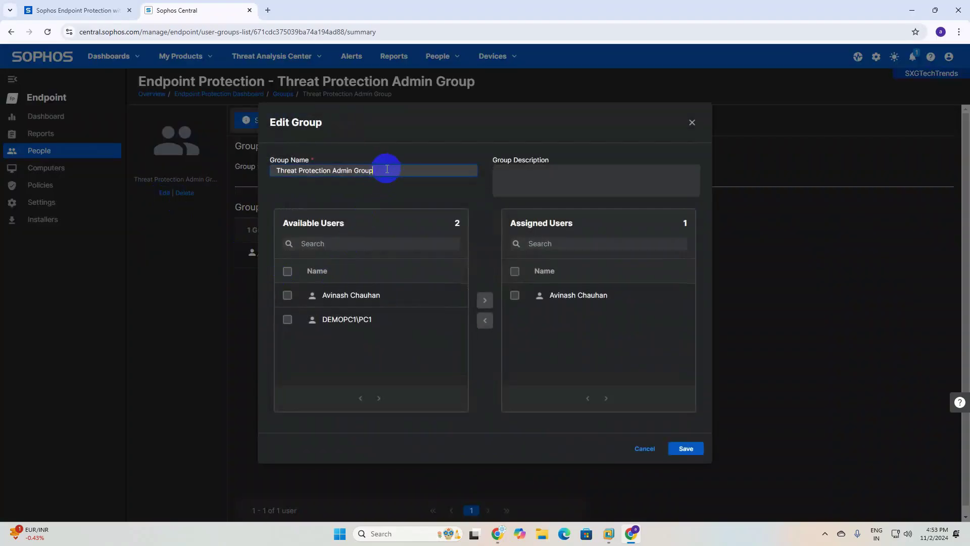
triple_click(330, 168)
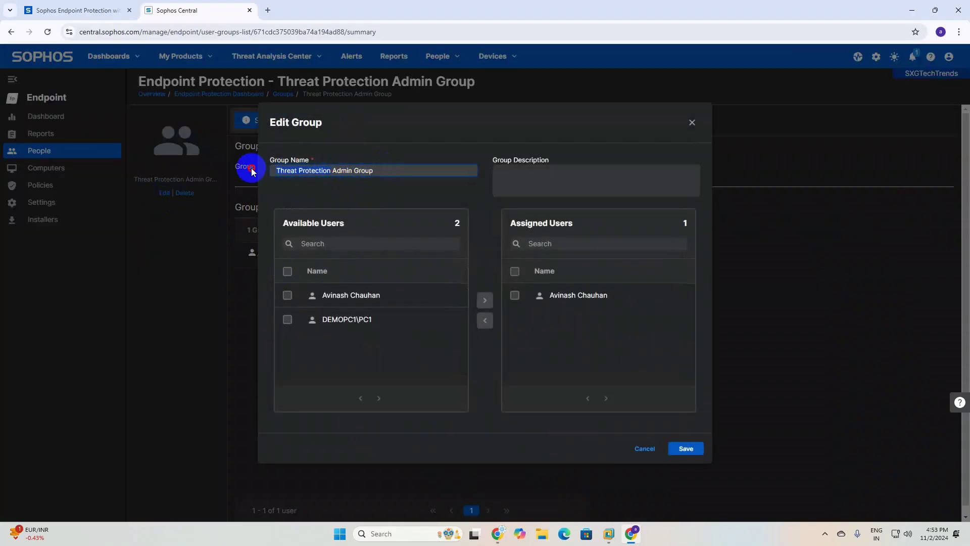
key(BackSpace)
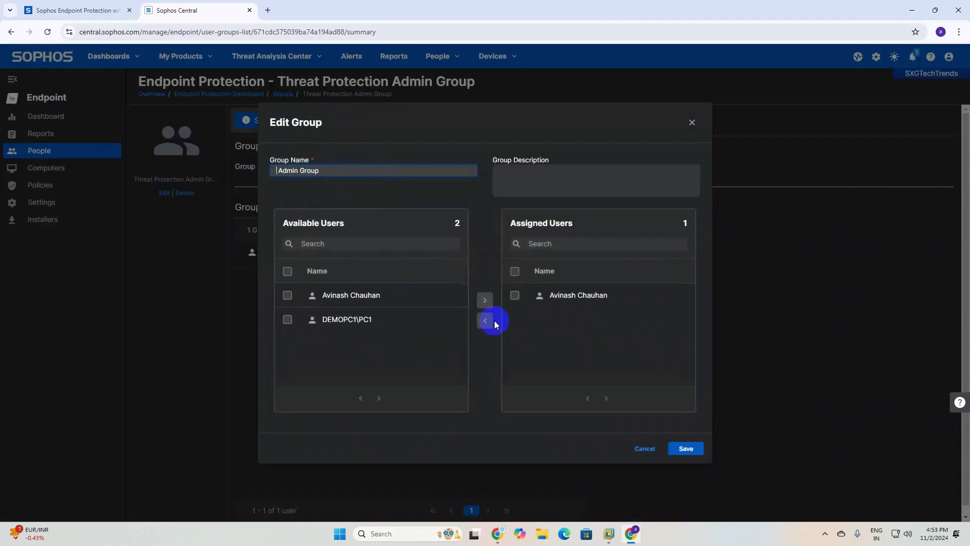
click(687, 448)
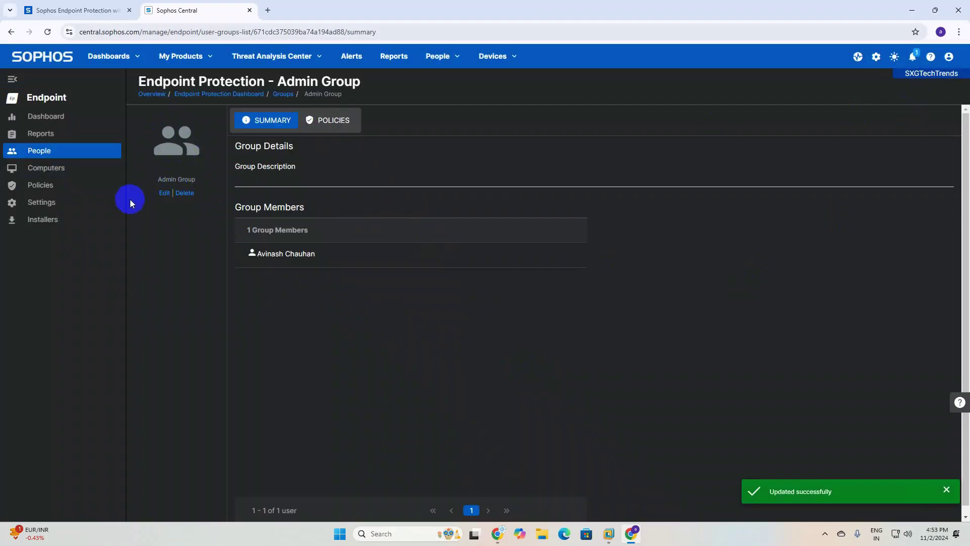
click(283, 94)
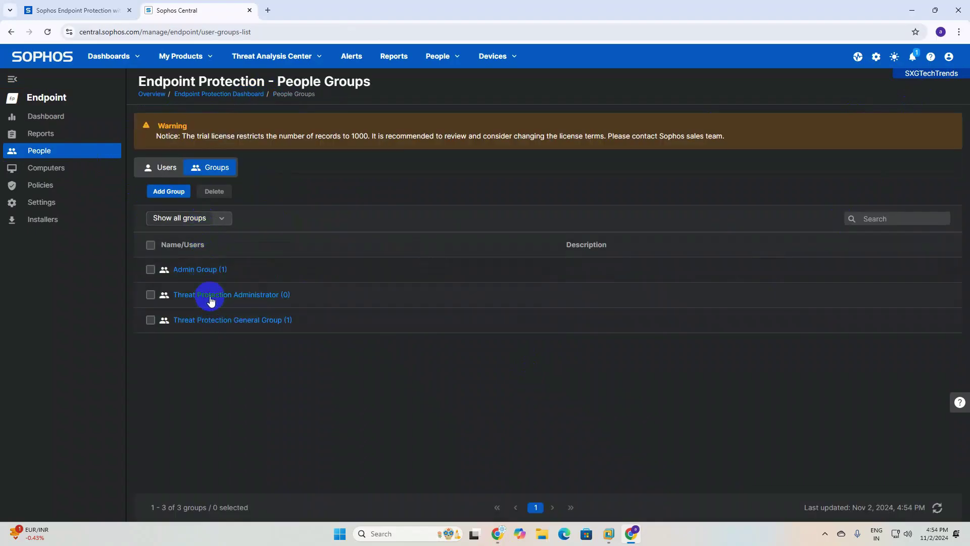
Step: Open the Threat Protection Administrator group for editing and clear its name
click(213, 296)
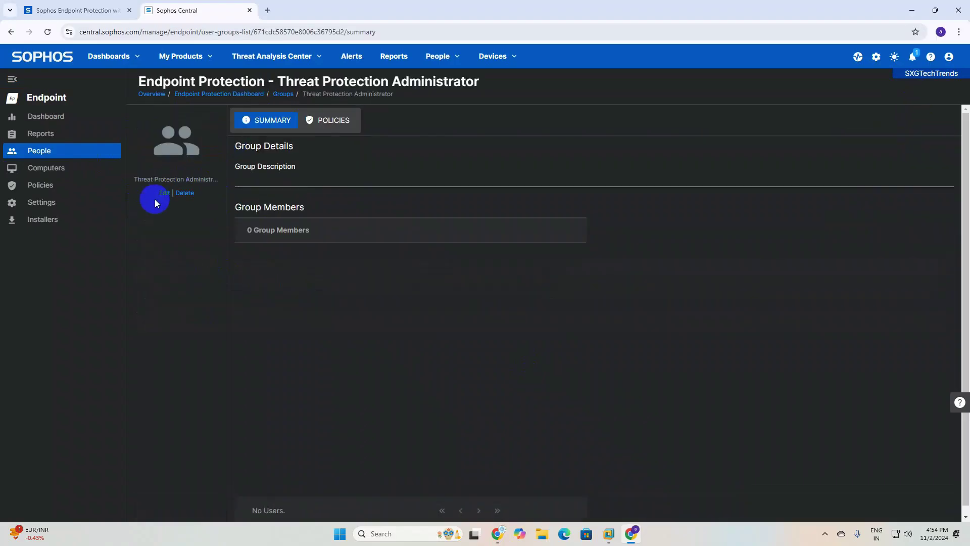
click(164, 194)
click(332, 167)
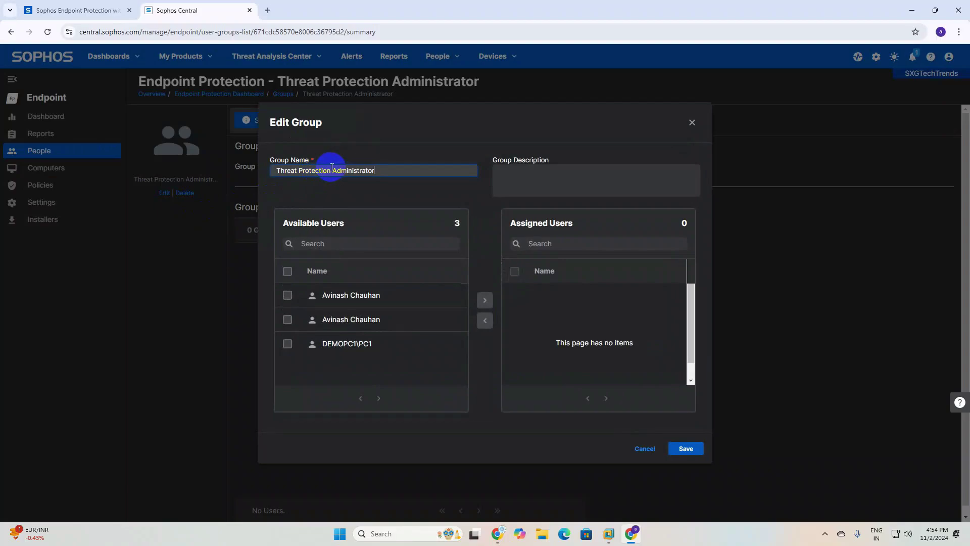
drag(379, 171, 274, 172)
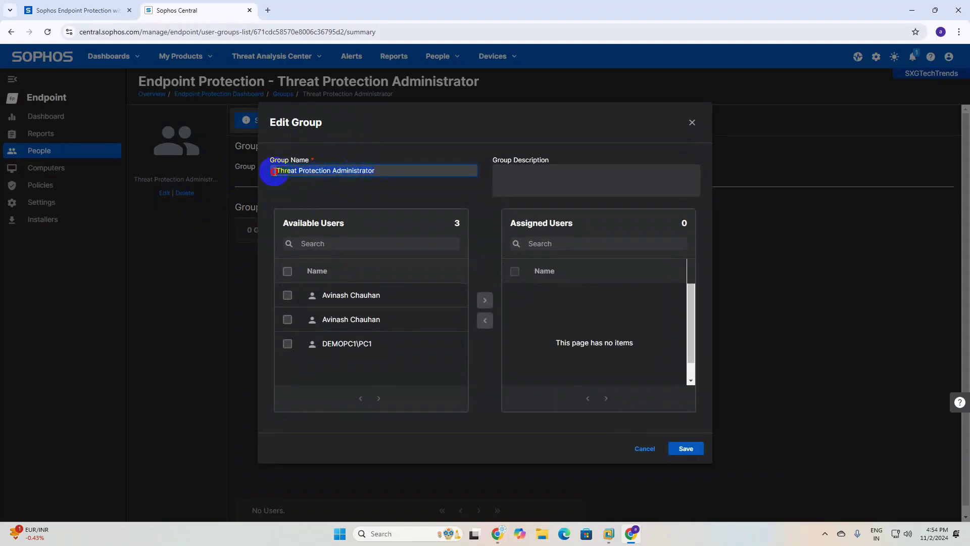
key(BackSpace)
Step: Enter 'Read-Only' as the group name, save, and return to the Groups list
key(Caps_Lock)
text(Rea)
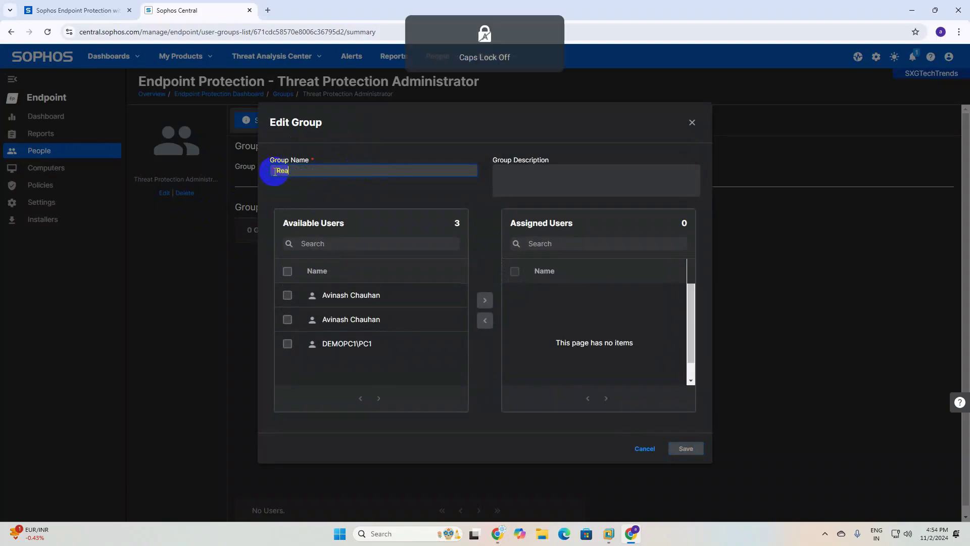
text(d-)
key(Caps_Lock)
text(O)
key(Caps_Lock)
text(nly)
key(Caps_Lock)
text(G)
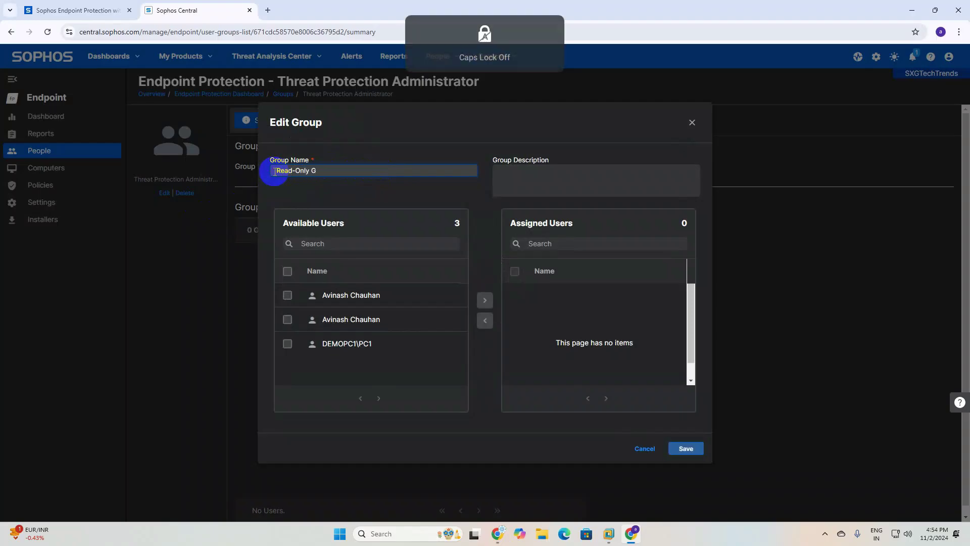
key(BackSpace)
key(BackSpace)
click(691, 447)
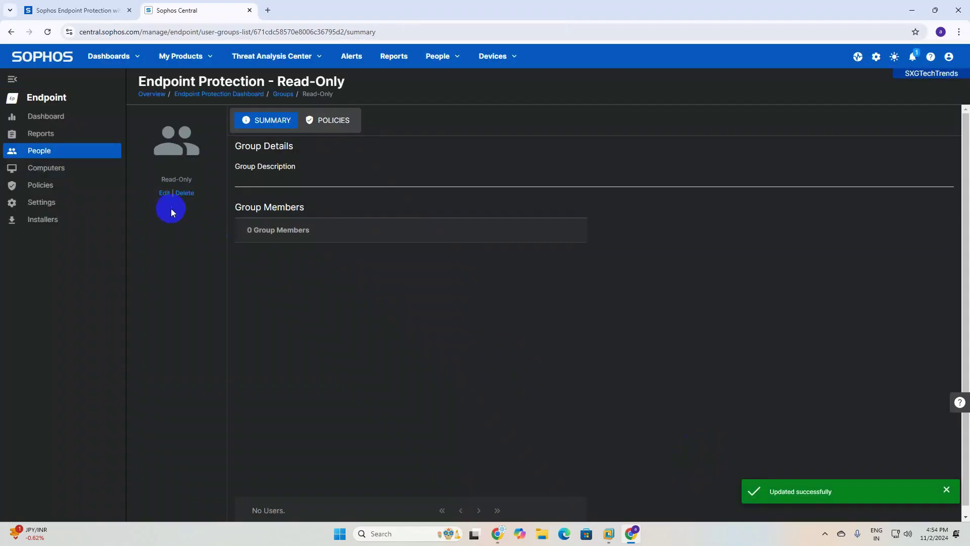
click(281, 96)
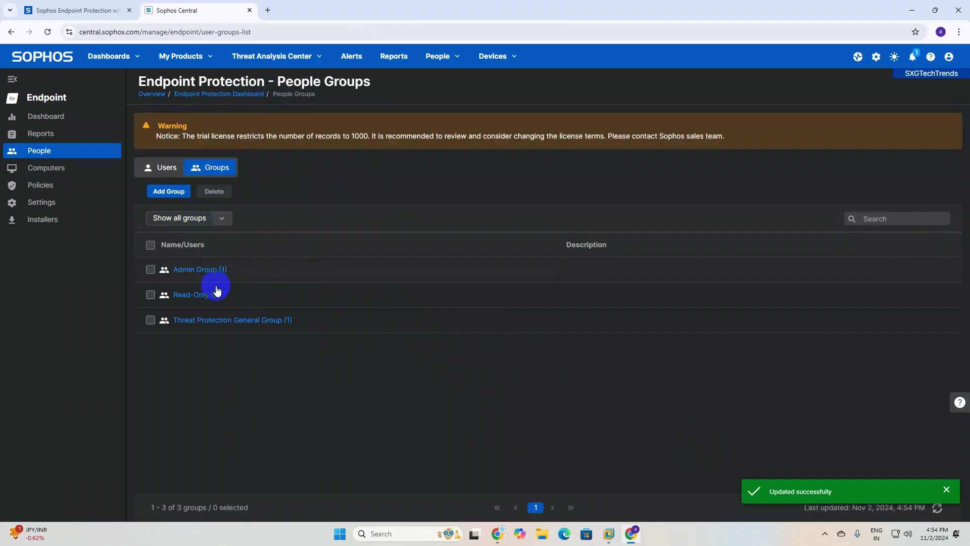
Step: Replace the Threat Protection General Group name with 'Full Block', save, and return to Groups
click(217, 320)
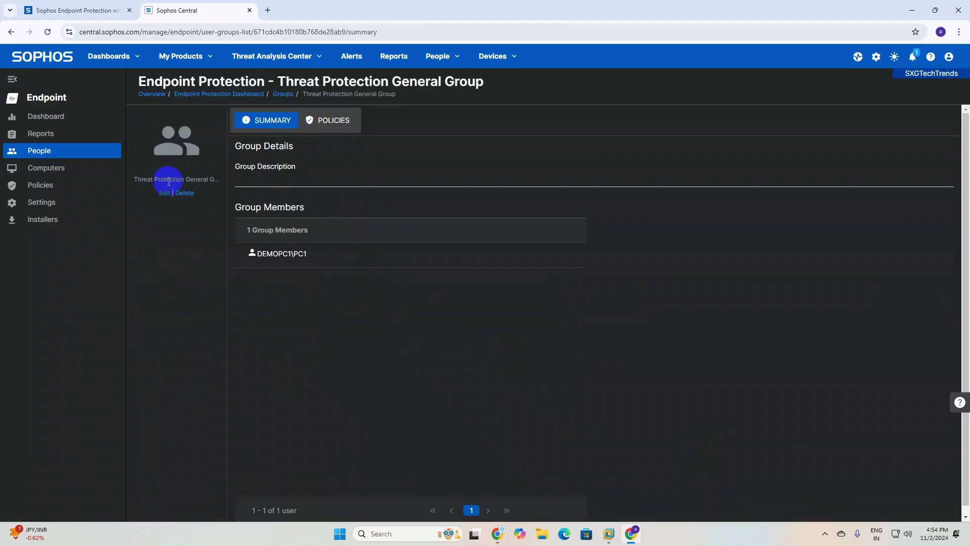
click(163, 193)
drag(385, 168, 242, 168)
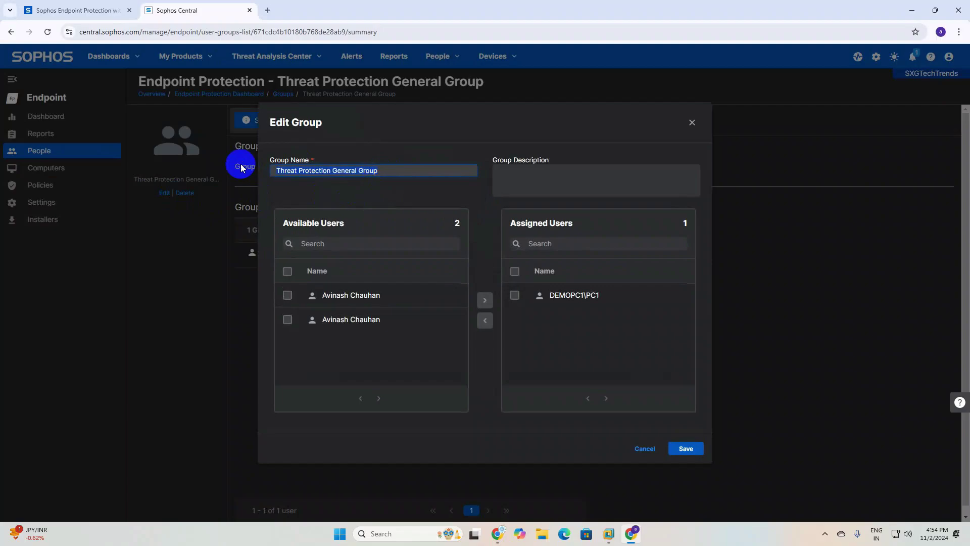
text(F)
key(Caps_Lock)
text(u)
key(BackSpace)
key(BackSpace)
key(BackSpace)
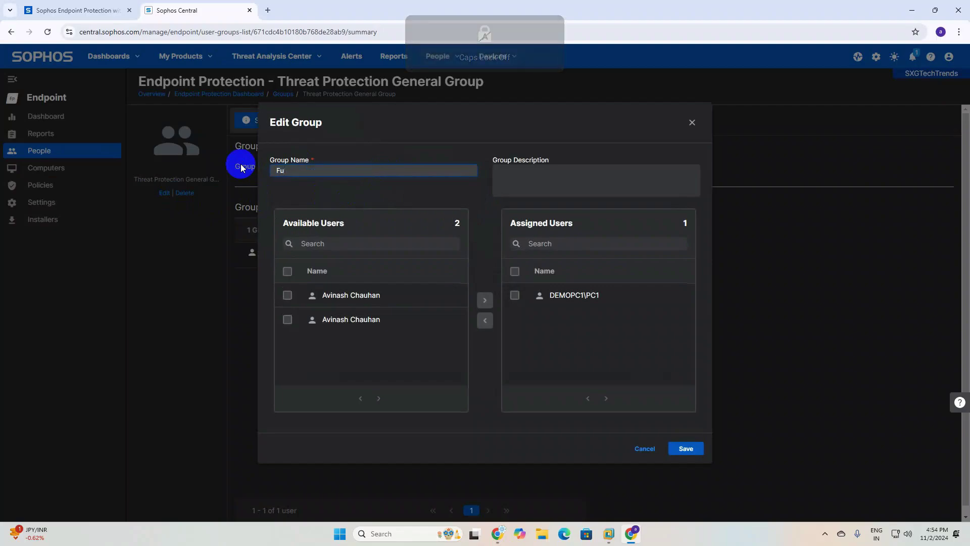
key(Caps_Lock)
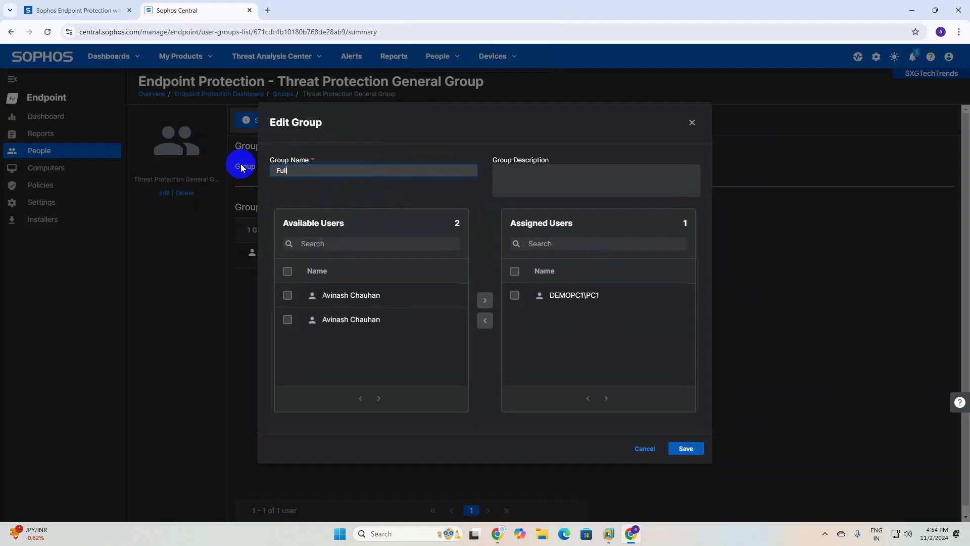
key(Caps_Lock)
text(Block)
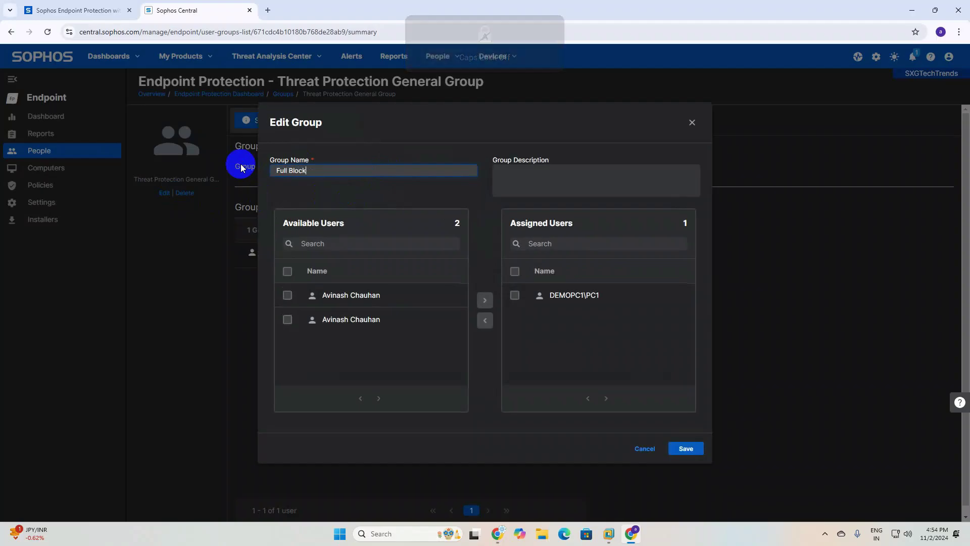
click(685, 449)
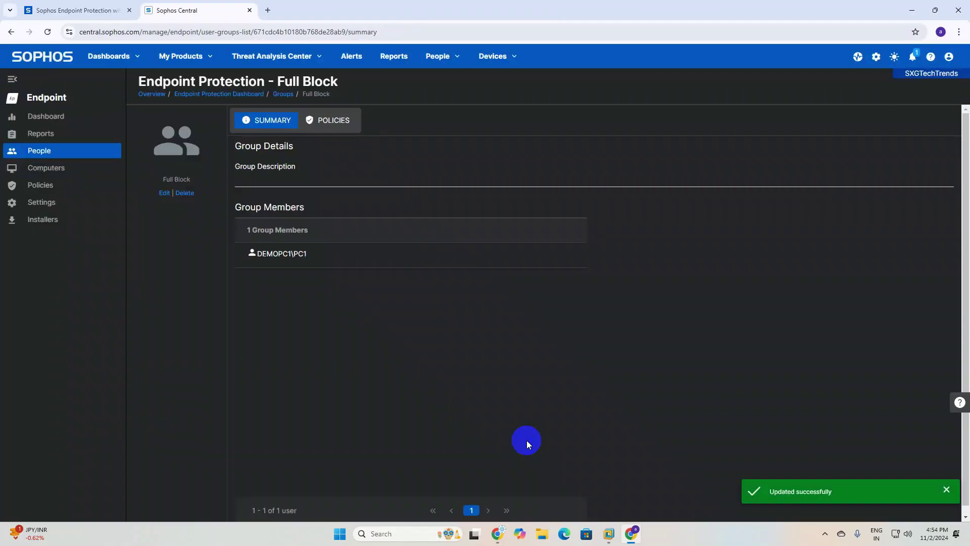
click(283, 94)
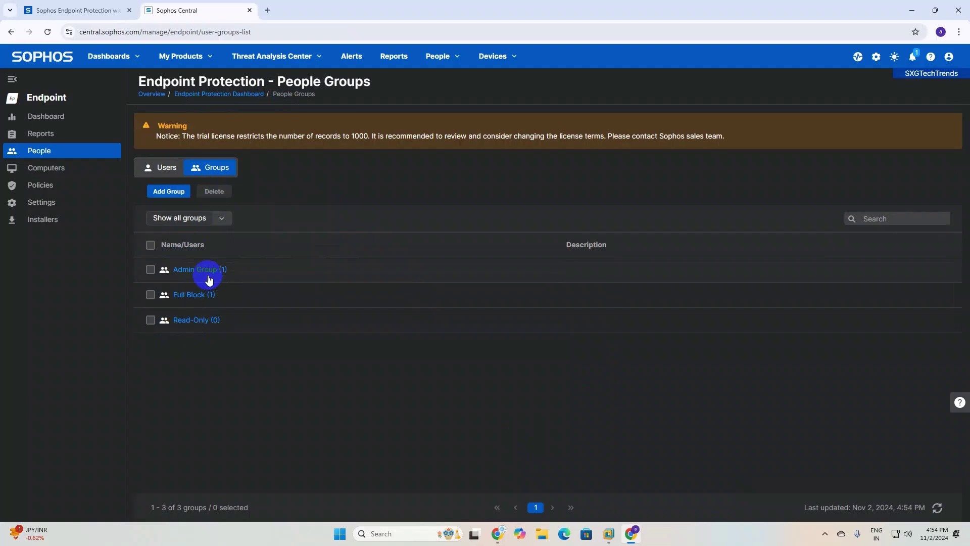
Step: Move DEMOPC1\PC1 into the Read-Only group's assigned users and save
click(203, 320)
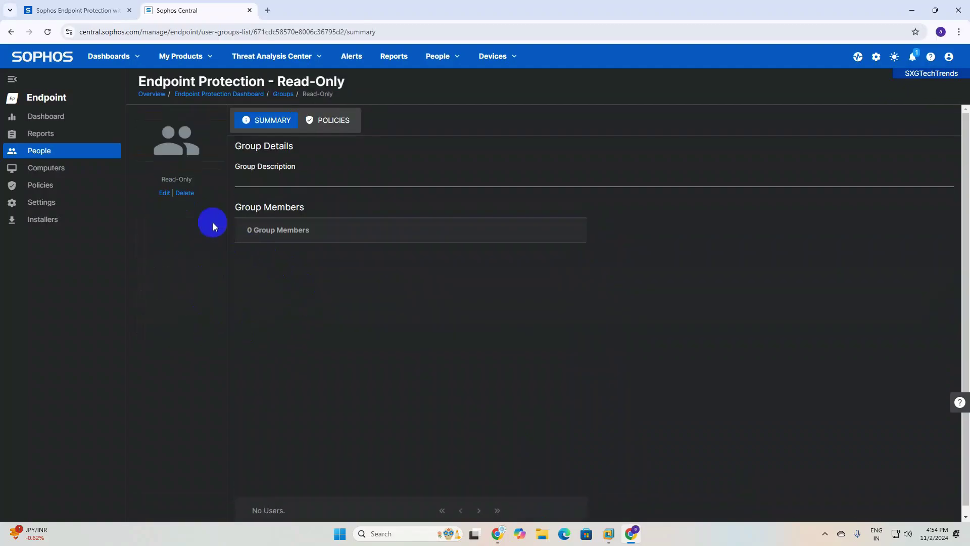
click(166, 194)
click(288, 344)
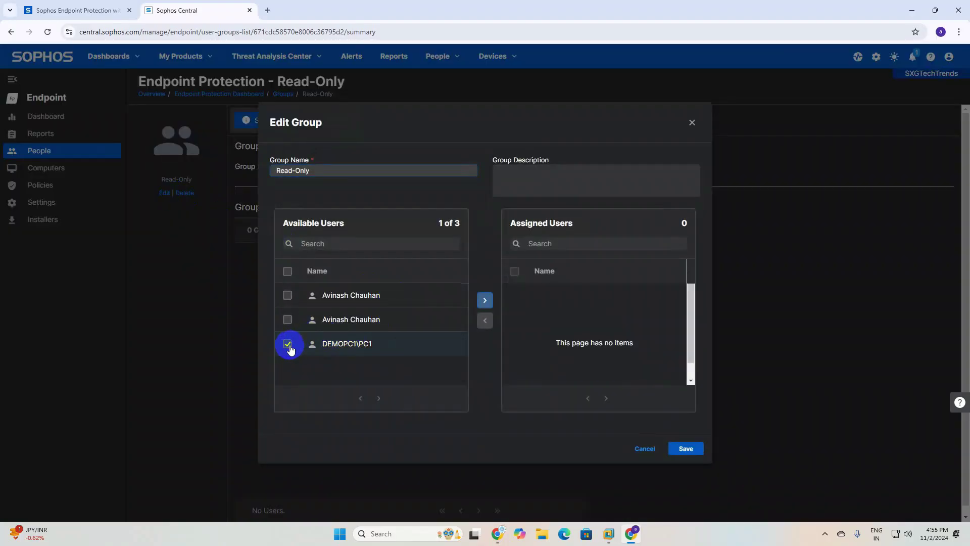
click(486, 303)
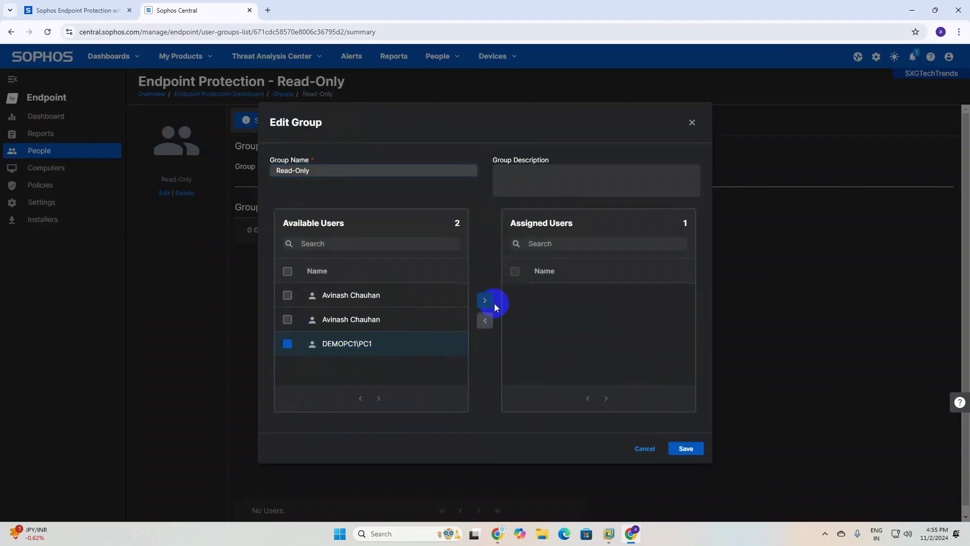
click(686, 449)
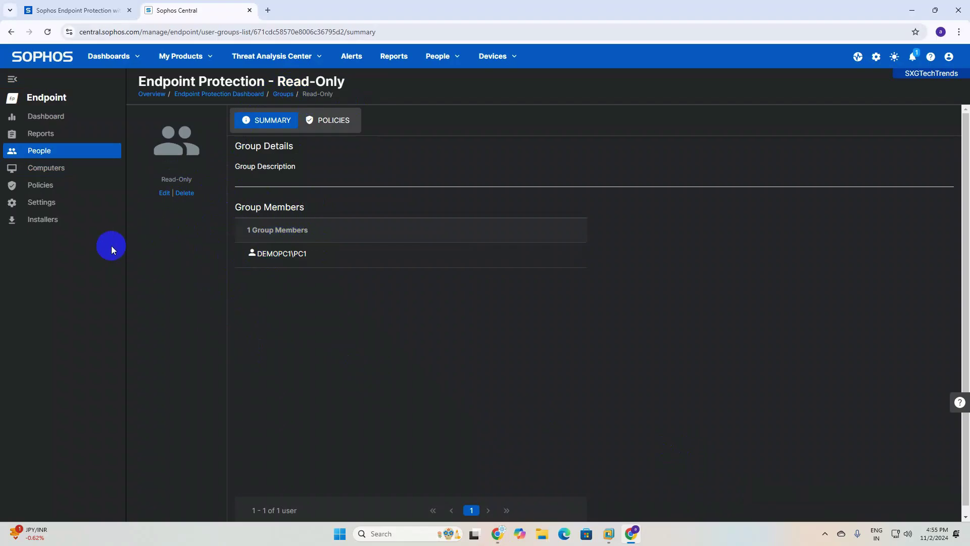
Step: Assign the Read-Only group to the NXG-Peripheral Control Read-Only policy and save
click(53, 192)
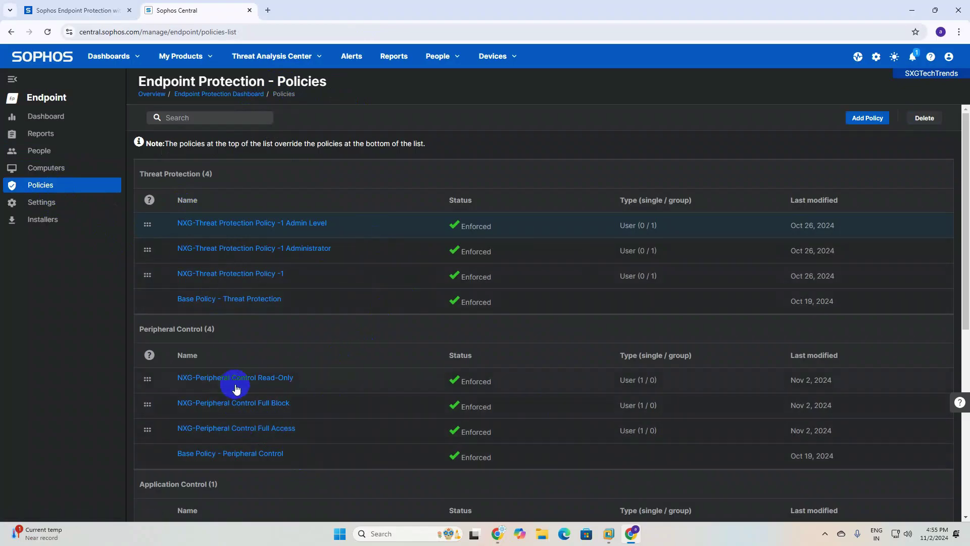
click(261, 382)
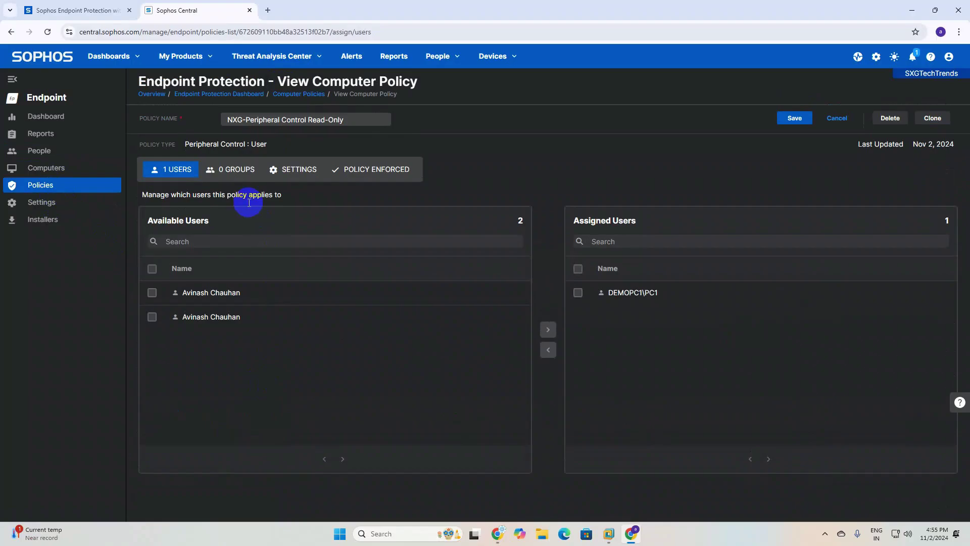
click(230, 170)
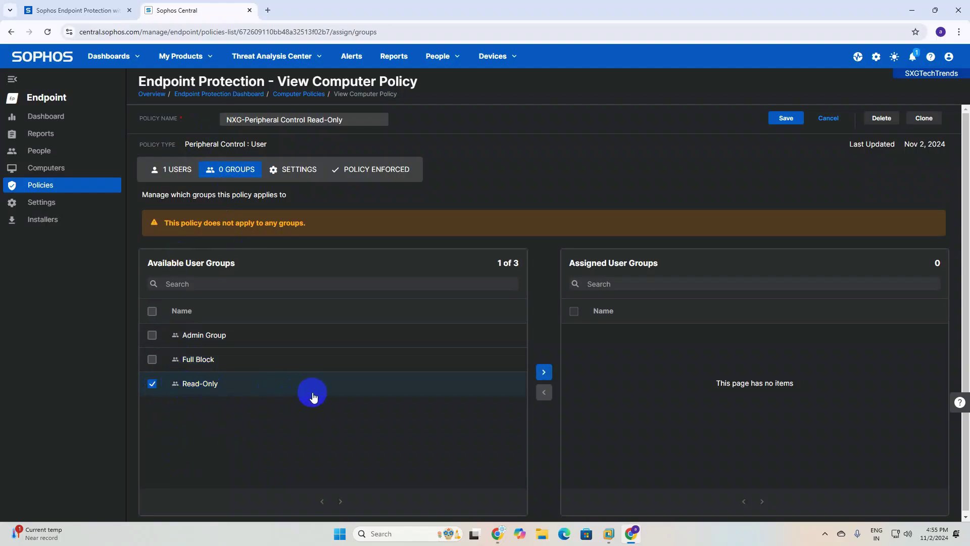
click(544, 374)
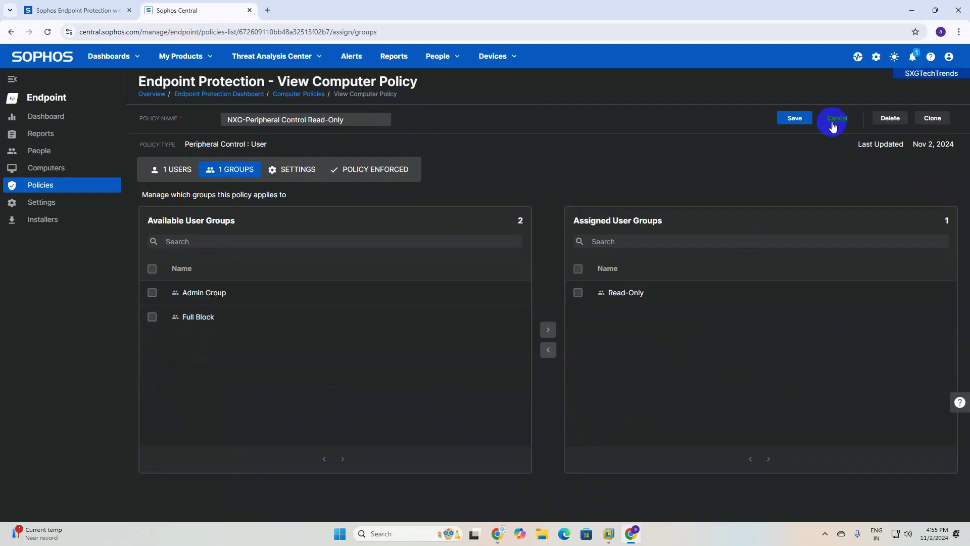
click(794, 118)
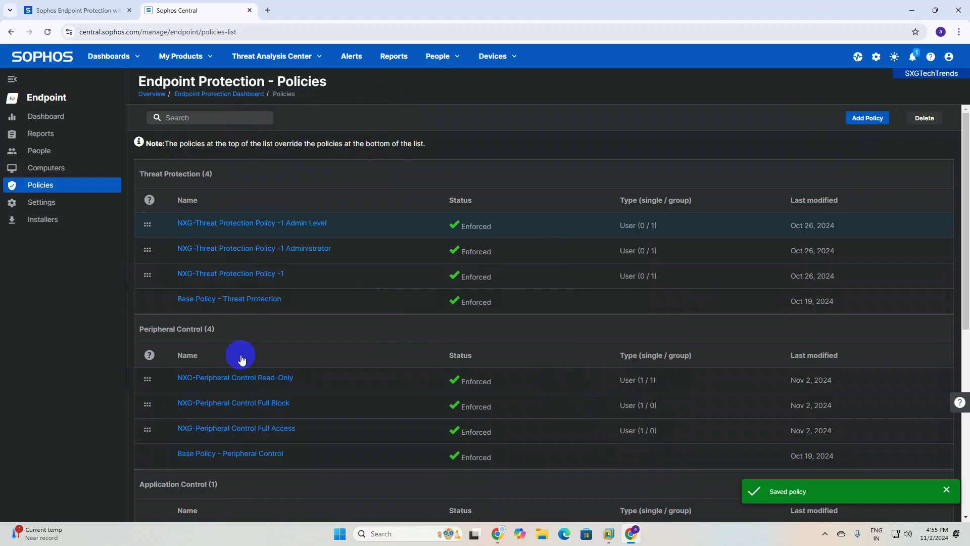
Step: Assign the Full Block group to the NXG-Peripheral Control Full Block policy and save
click(242, 404)
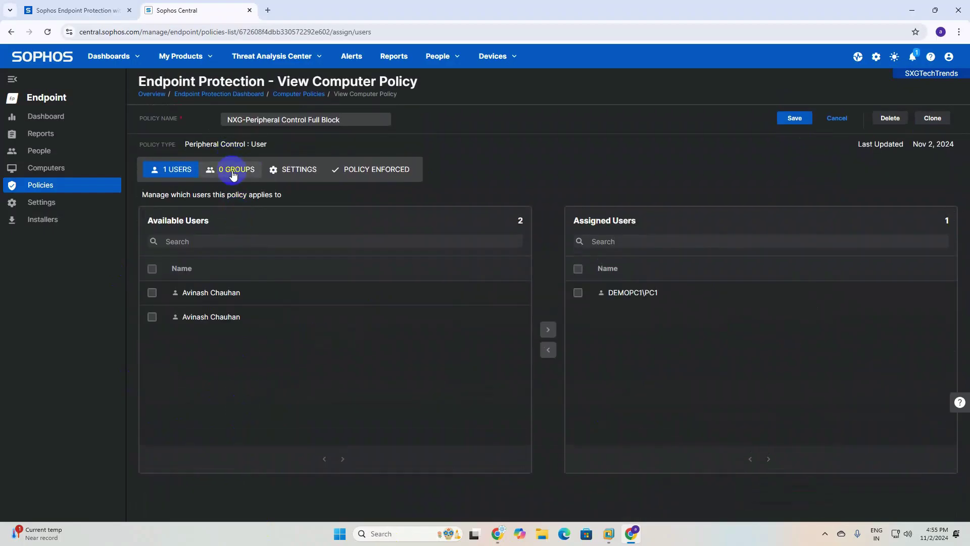
click(237, 170)
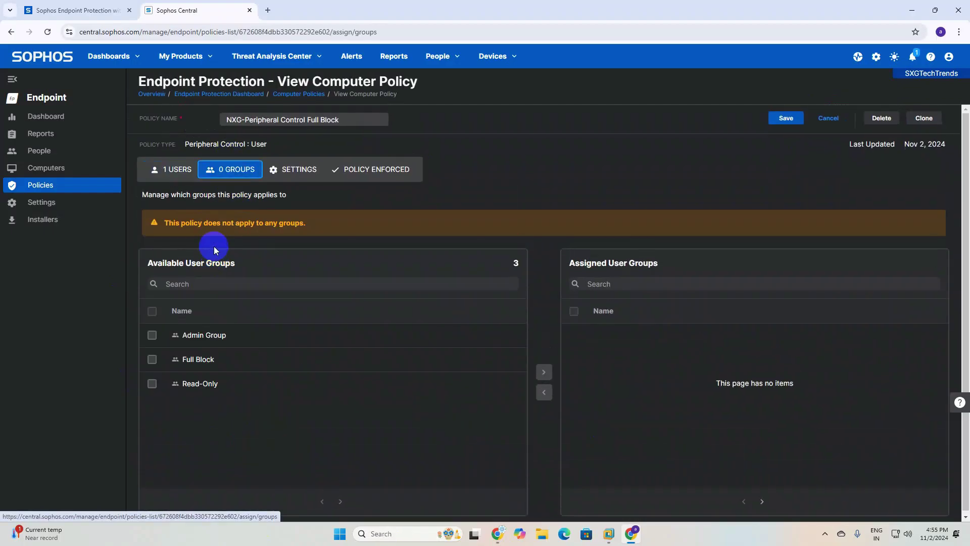
click(152, 359)
click(544, 373)
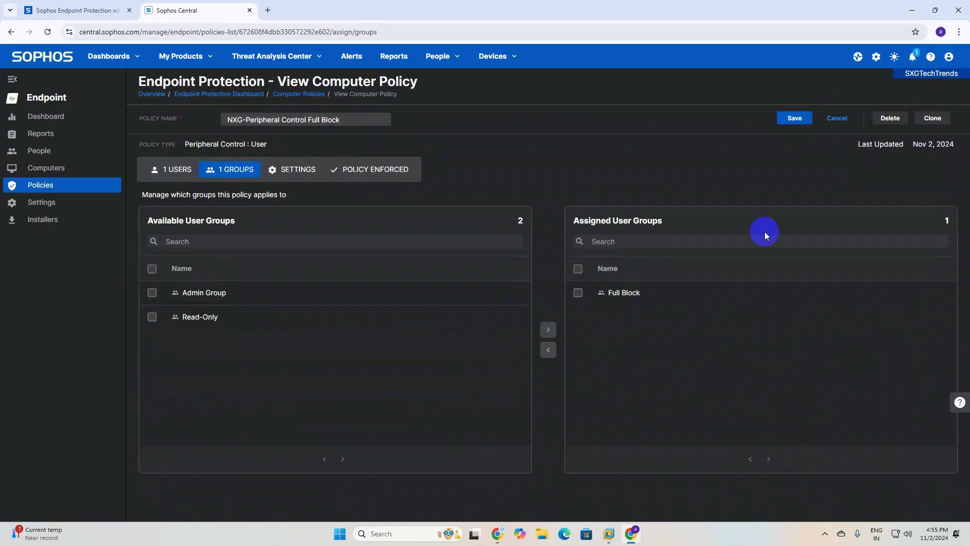
click(795, 118)
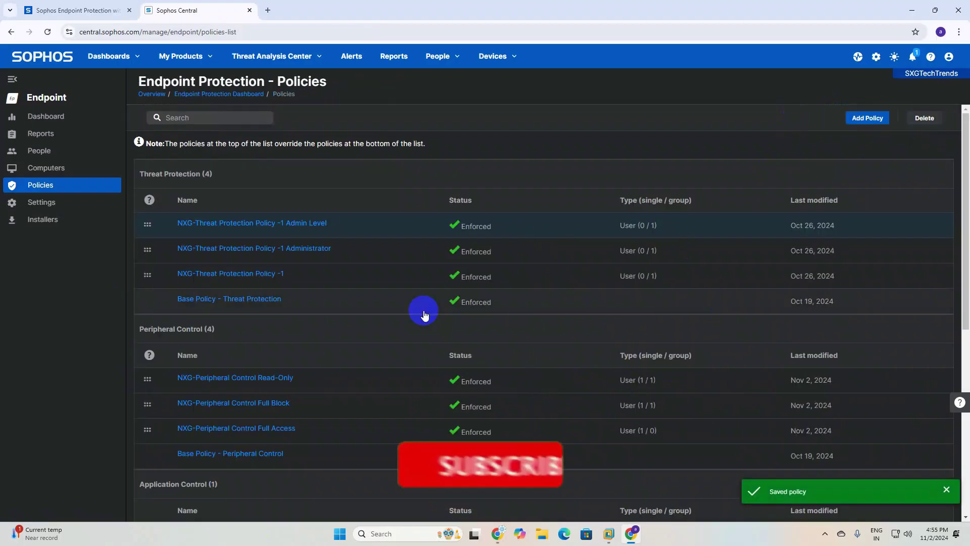
Step: Assign Admin Group to the NXG-Peripheral Control Full Access policy and save
click(250, 428)
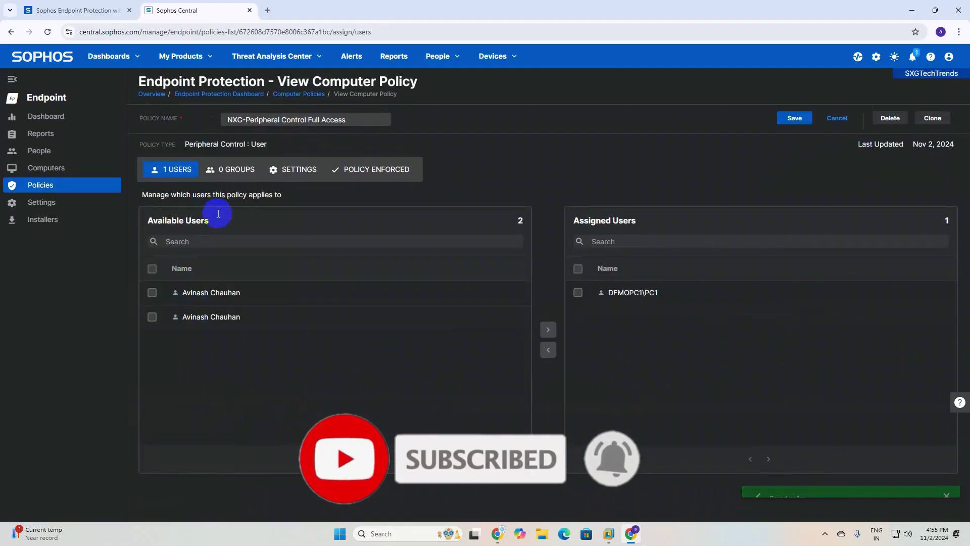
click(222, 169)
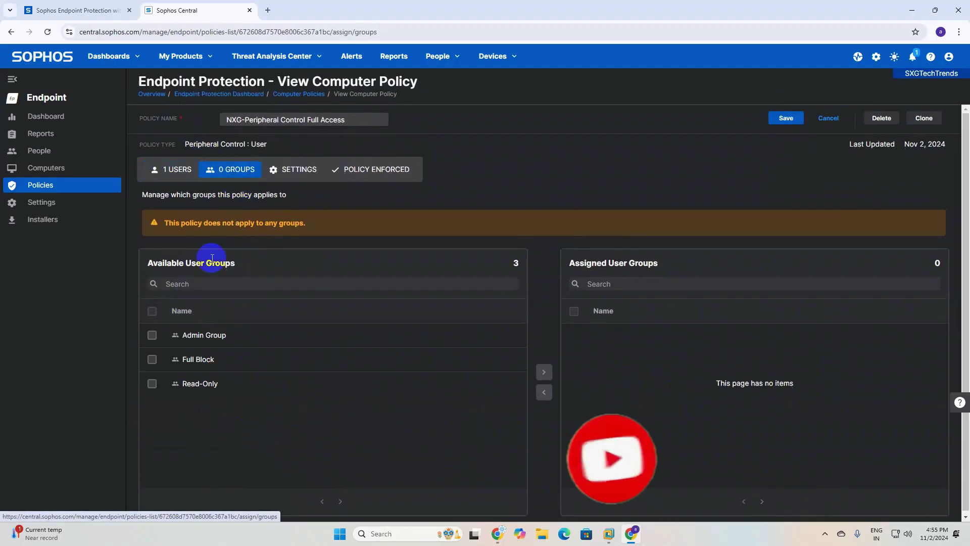
click(152, 335)
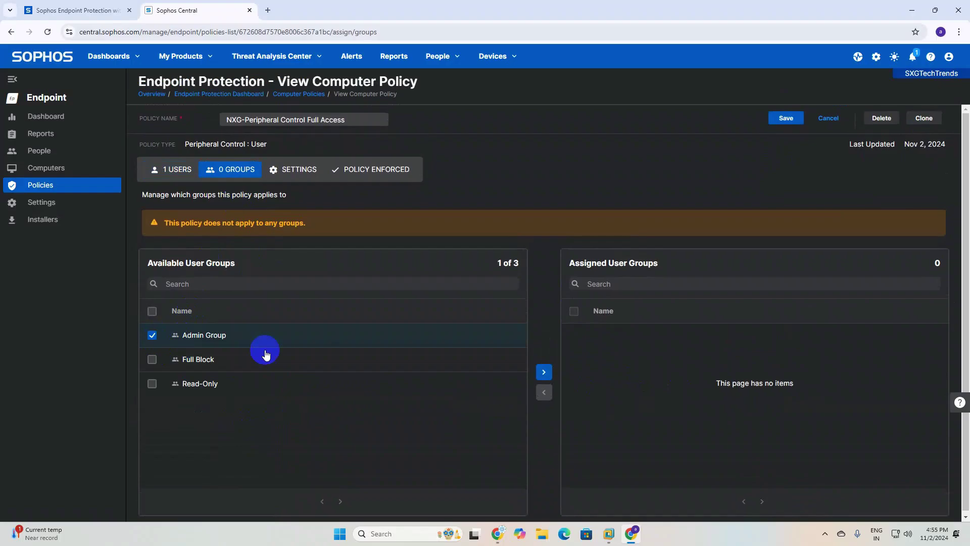
click(543, 372)
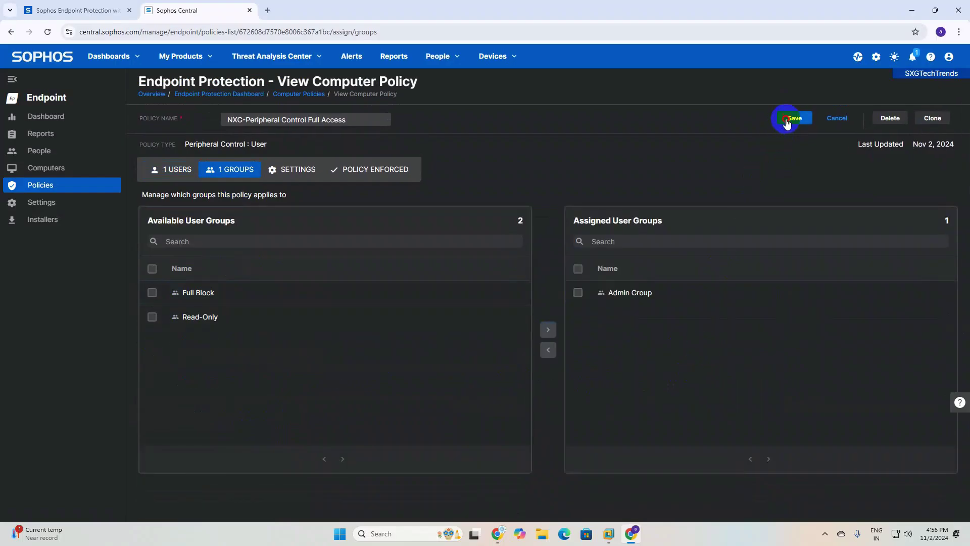
click(788, 119)
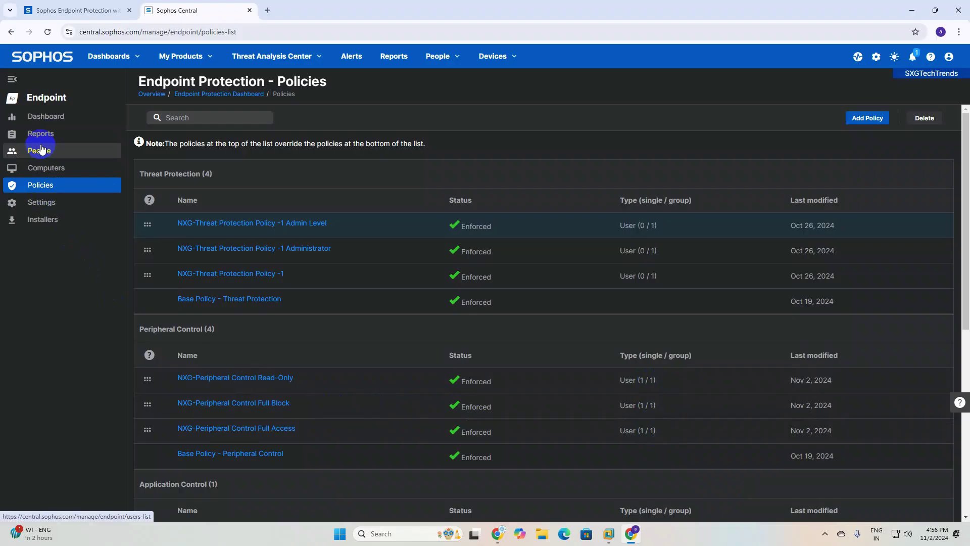
Step: Add a second user to the Full Block group alongside DEMOPC1\PC1 and save
click(41, 150)
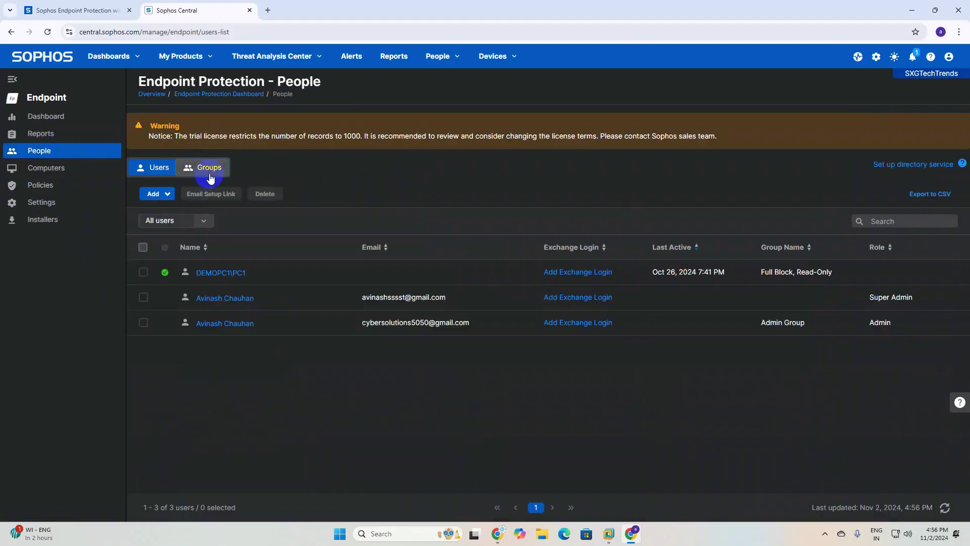
click(209, 168)
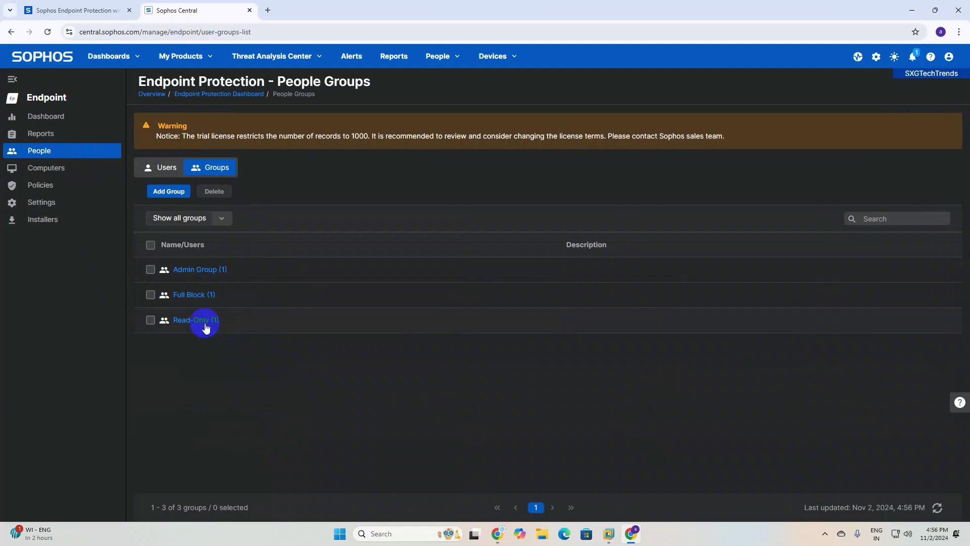
click(192, 296)
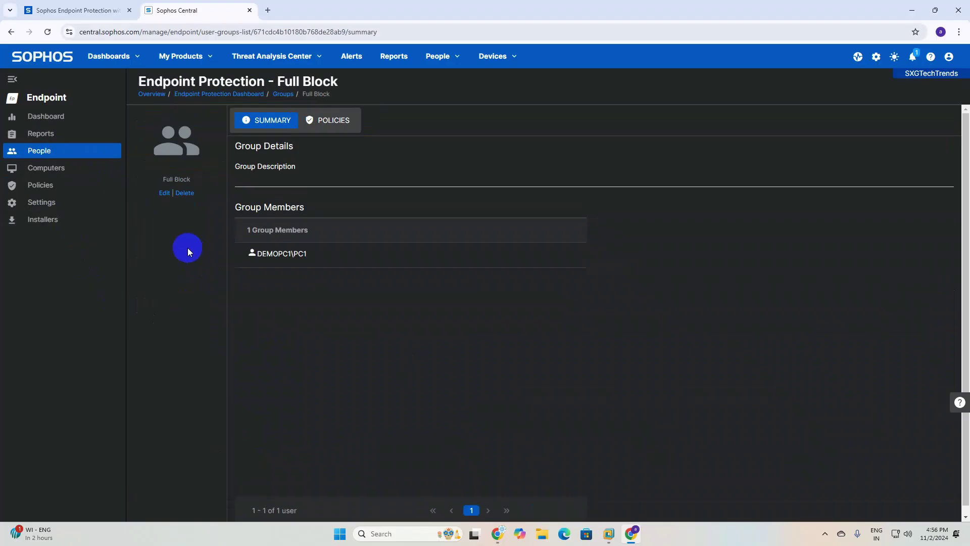
click(165, 192)
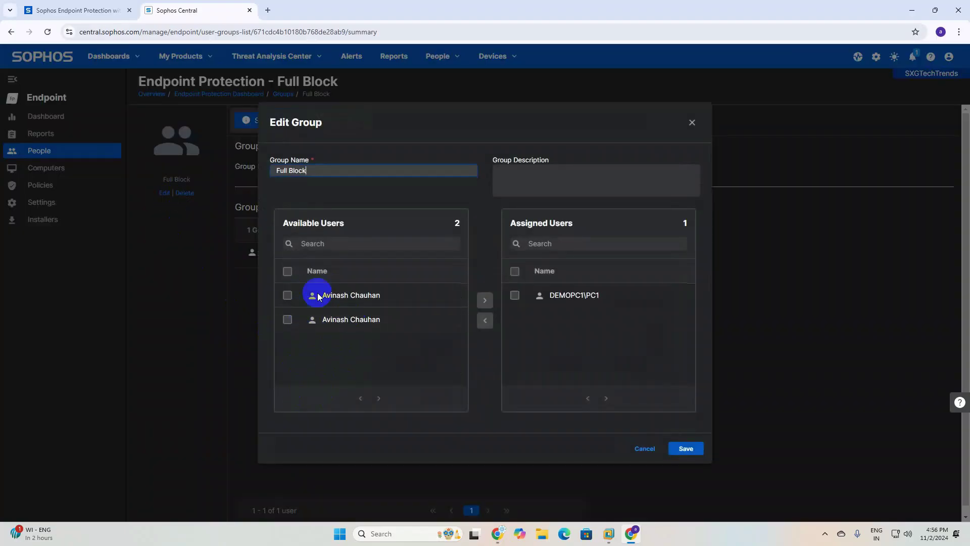
click(287, 319)
click(484, 300)
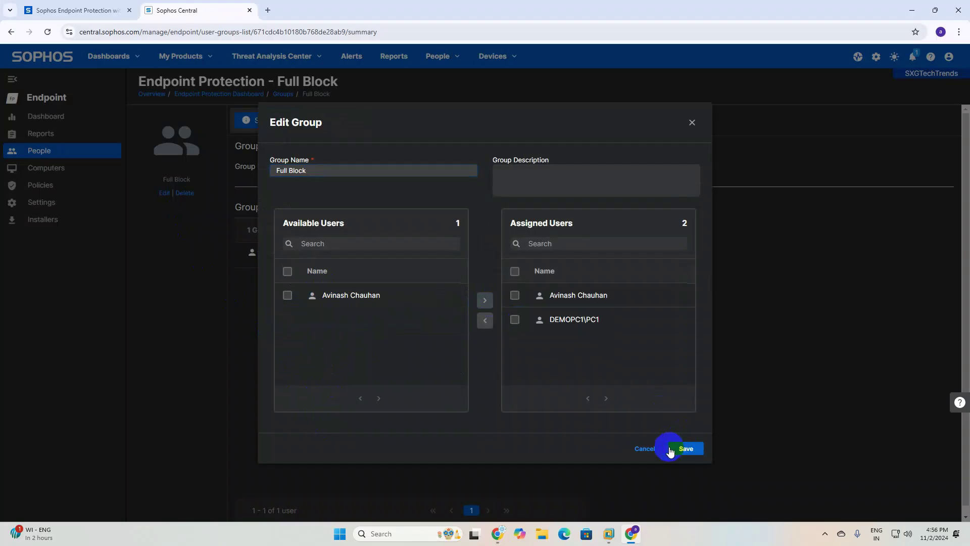
click(687, 449)
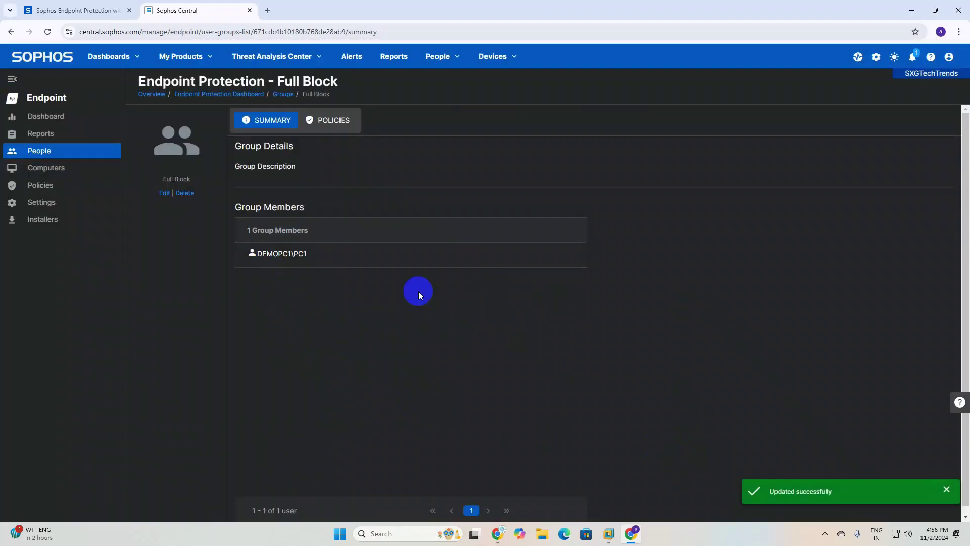
Step: Verify the Read-Only policy's Groups tab lists Read-Only, then view the People users list
click(40, 192)
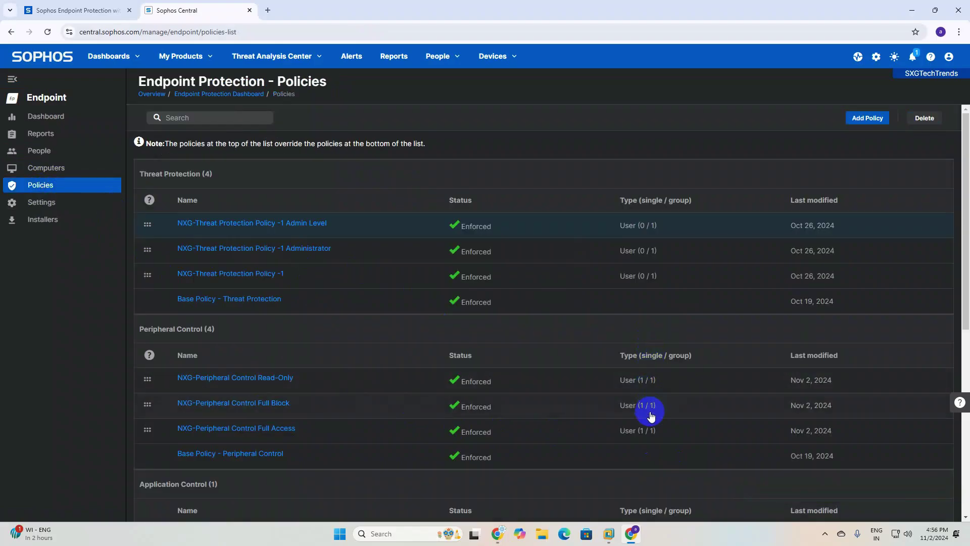
click(257, 380)
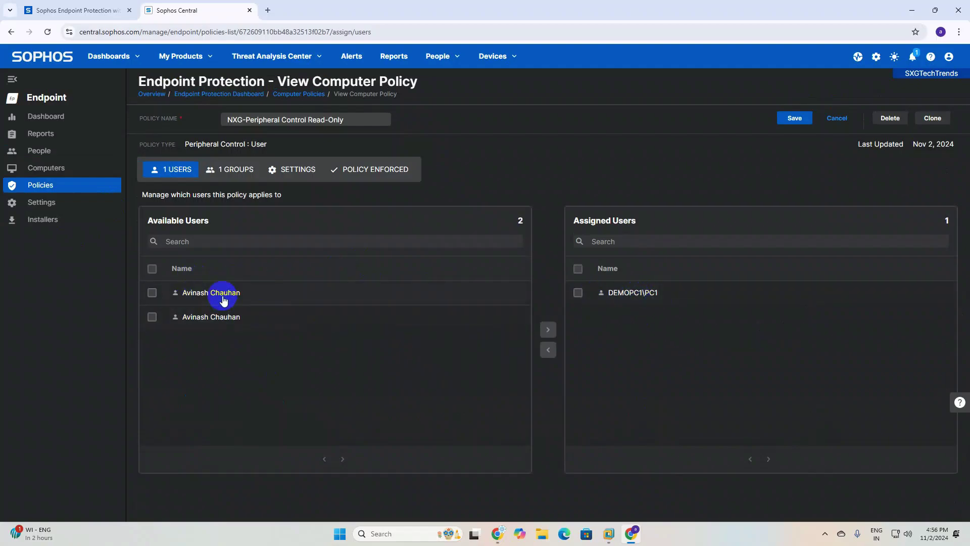
click(241, 171)
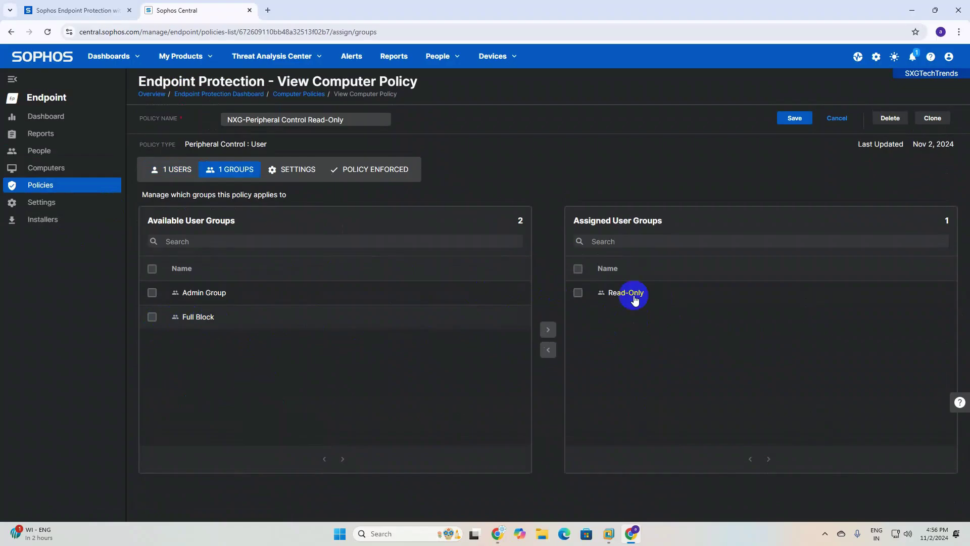
click(617, 296)
click(37, 152)
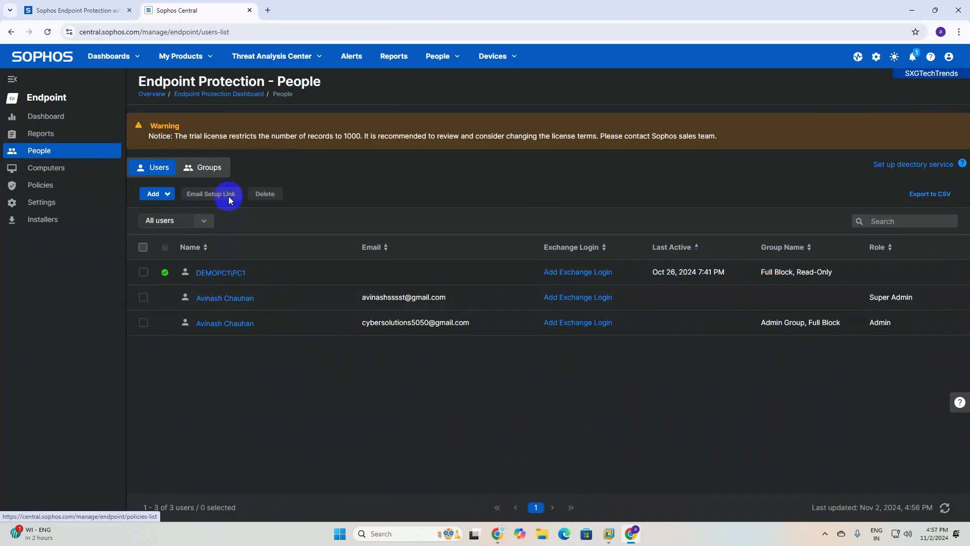
Step: Check the counts Admin Group (1), Full Block (2), Read-Only (1), then go to the Dashboard
click(209, 170)
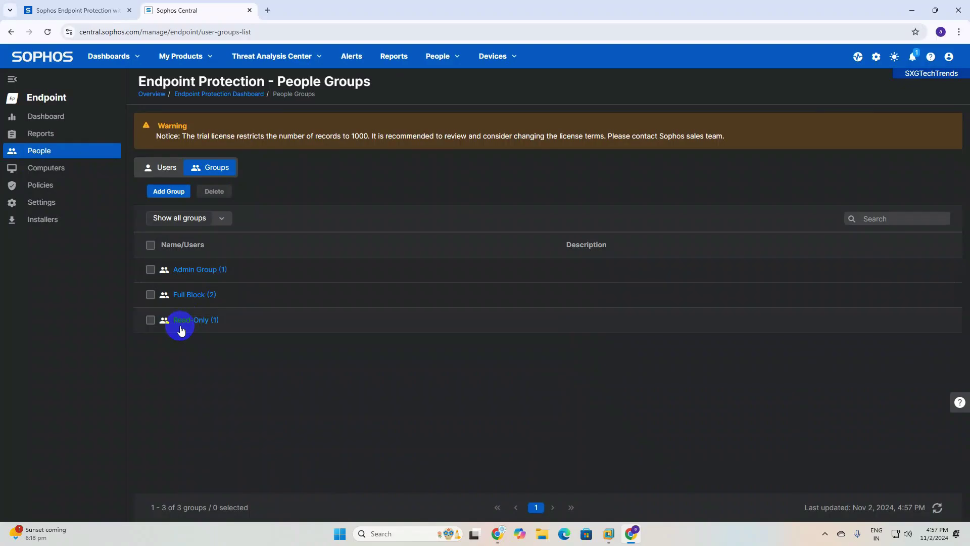
click(48, 116)
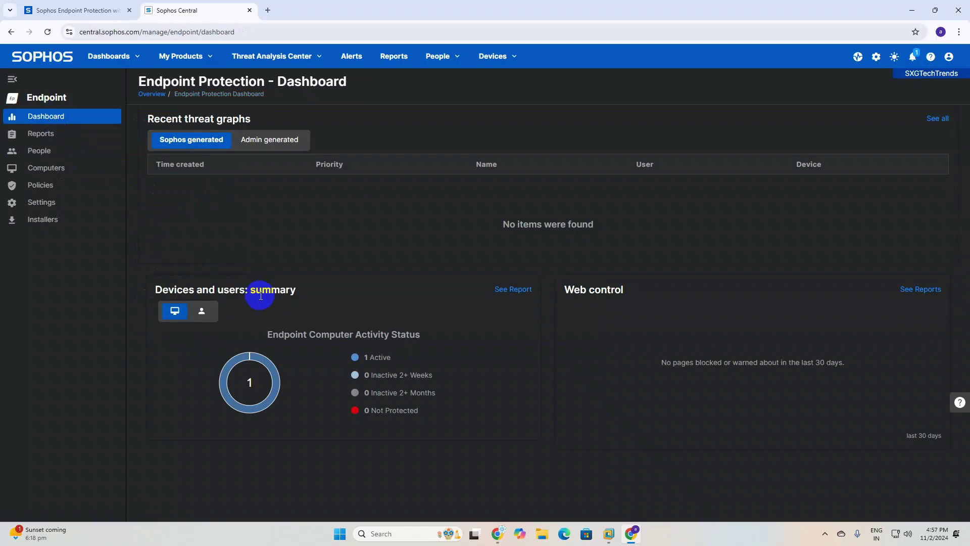